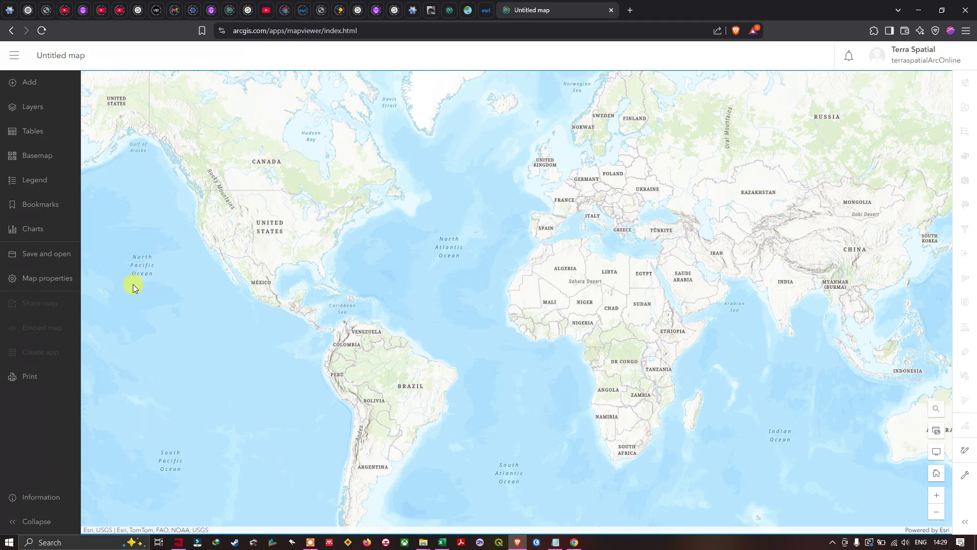
Step: Add a map bookmark titled USA with the map framed on the United States
{"action": "left_click", "coordinate": [42, 205]}
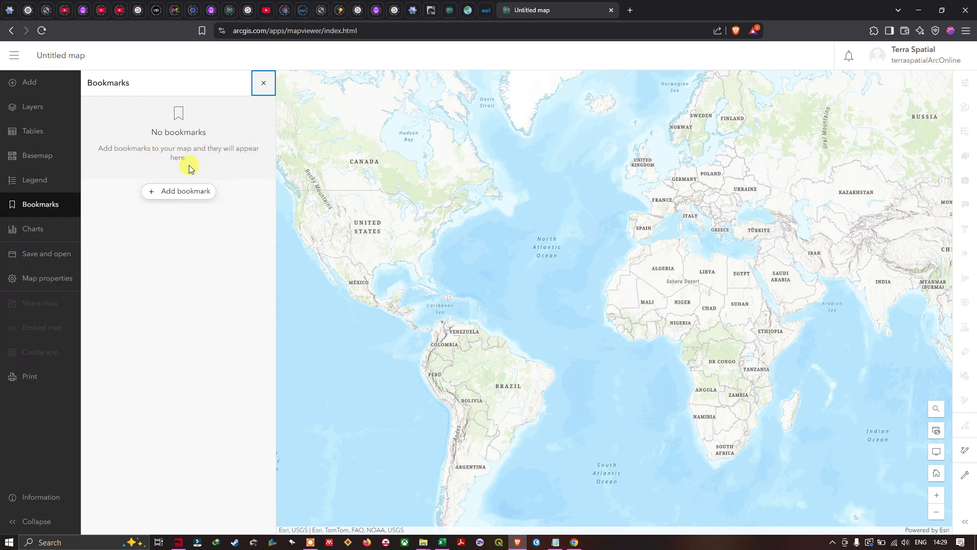
{"action": "left_click_drag", "start_coordinate": [385, 212], "coordinate": [546, 192]}
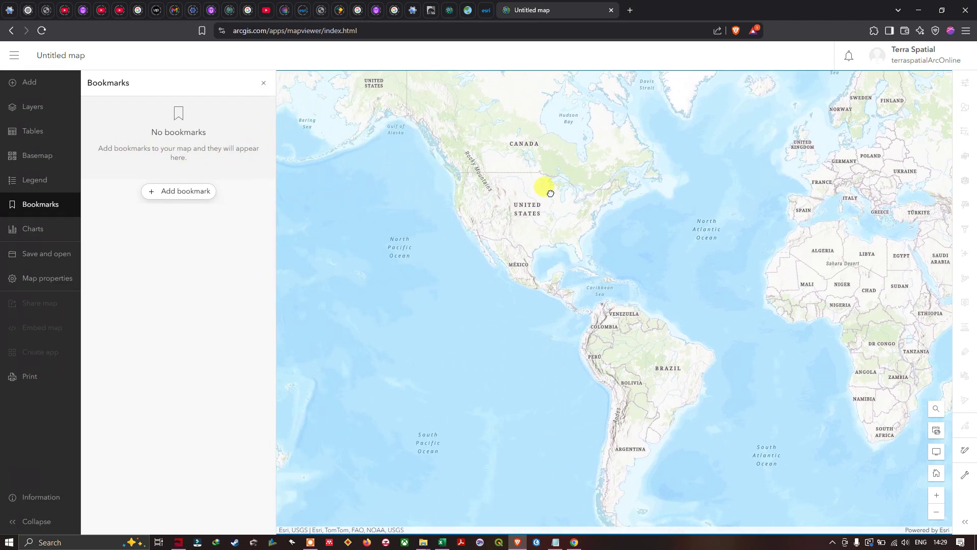
{"action": "scroll", "coordinate": [548, 187], "scroll_direction": "up", "scroll_amount": 2}
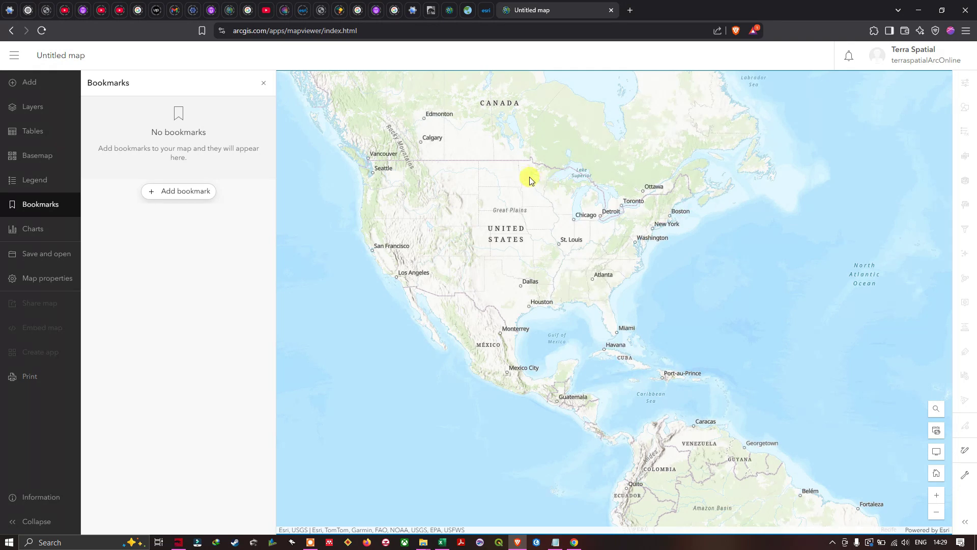
{"action": "scroll", "coordinate": [522, 177], "scroll_direction": "up", "scroll_amount": 1}
{"action": "left_click_drag", "start_coordinate": [540, 188], "coordinate": [564, 220]}
{"action": "scroll", "coordinate": [628, 161], "scroll_direction": "down", "scroll_amount": 2}
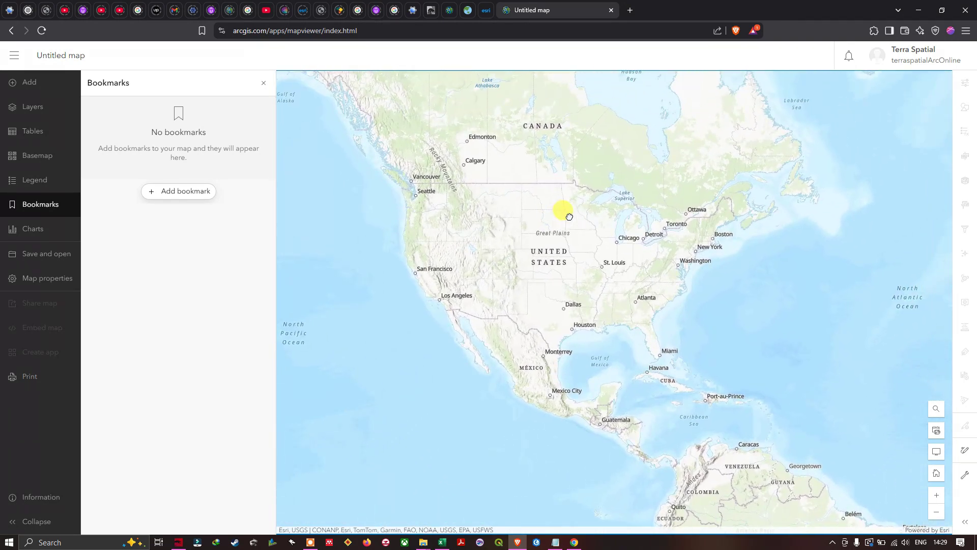
{"action": "left_click", "coordinate": [182, 194]}
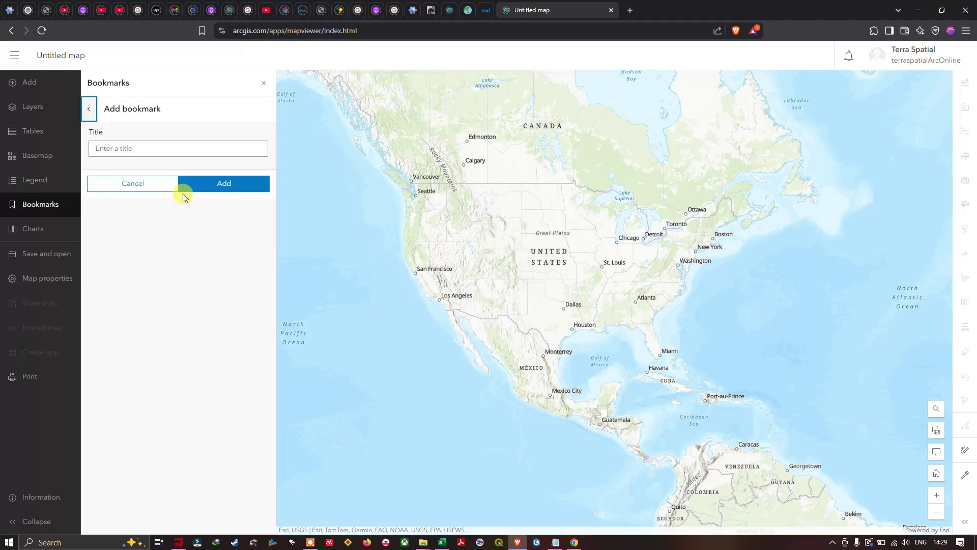
{"action": "left_click", "coordinate": [119, 149]}
{"action": "left_click", "coordinate": [136, 131]}
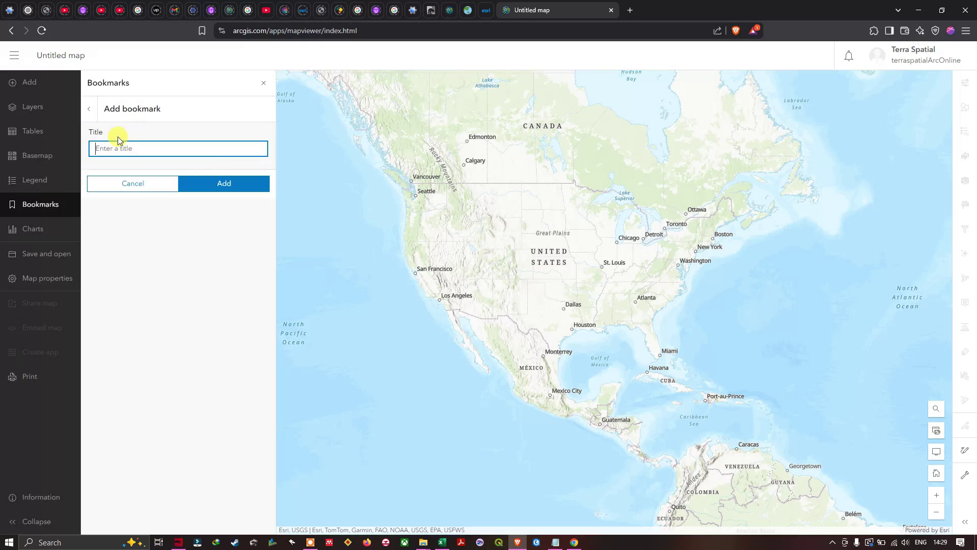
{"action": "left_click", "coordinate": [123, 147]}
{"action": "type", "text": "USA"}
{"action": "left_click", "coordinate": [233, 185]}
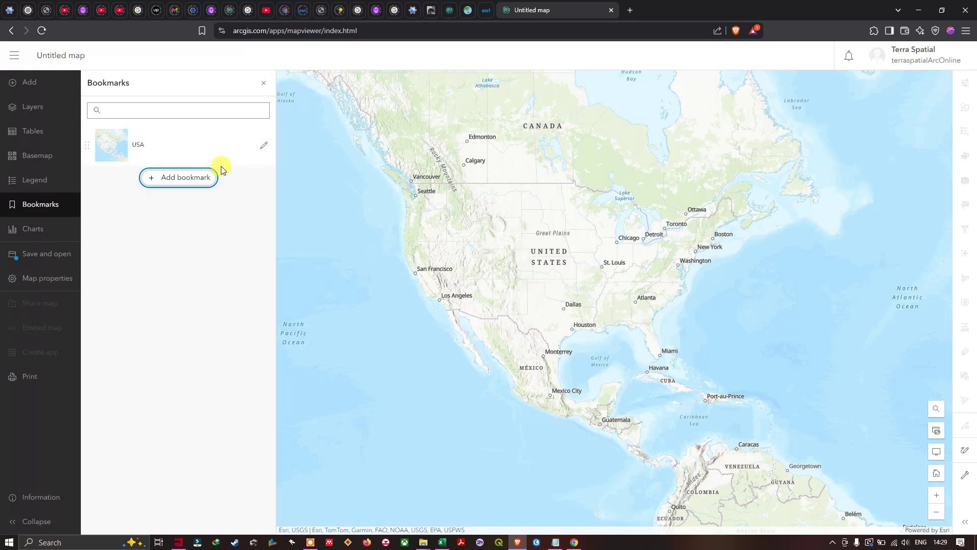
Step: Frame the map on Australia and add a bookmark titled Australia for that extent
{"action": "scroll", "coordinate": [507, 228], "scroll_direction": "down", "scroll_amount": 1}
{"action": "left_click_drag", "start_coordinate": [621, 222], "coordinate": [321, 163]}
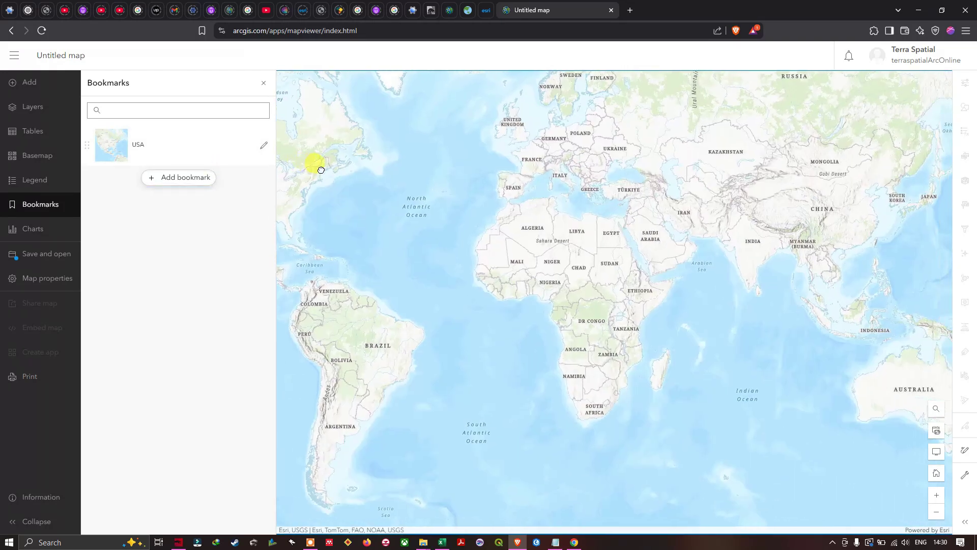
{"action": "left_click_drag", "start_coordinate": [420, 180], "coordinate": [257, 140]}
{"action": "scroll", "coordinate": [552, 305], "scroll_direction": "up", "scroll_amount": 2}
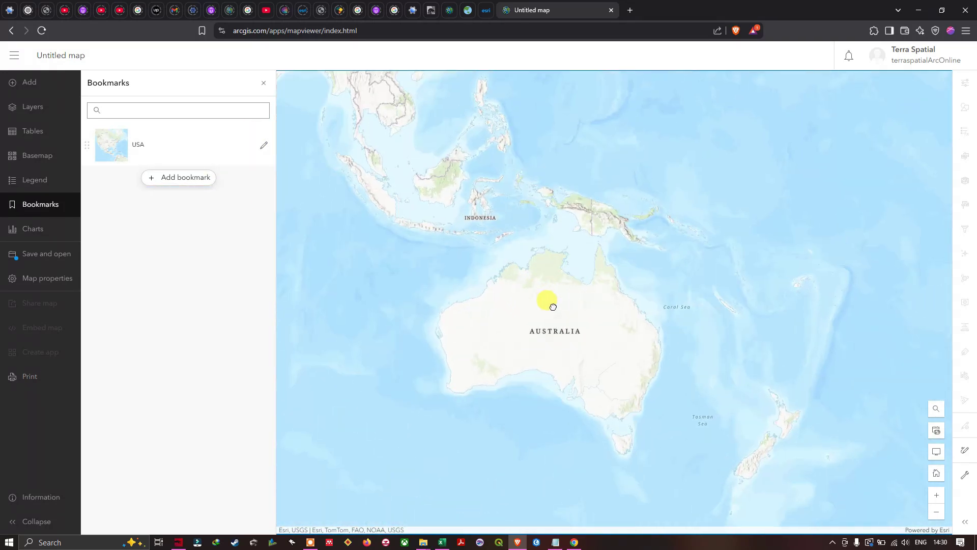
{"action": "left_click_drag", "start_coordinate": [551, 313], "coordinate": [569, 221]}
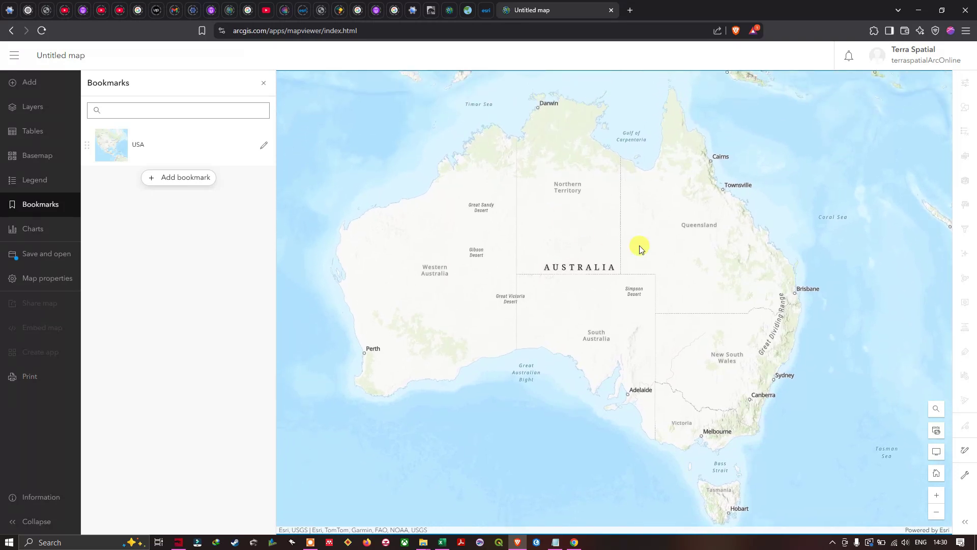
{"action": "left_click_drag", "start_coordinate": [640, 249], "coordinate": [636, 237]}
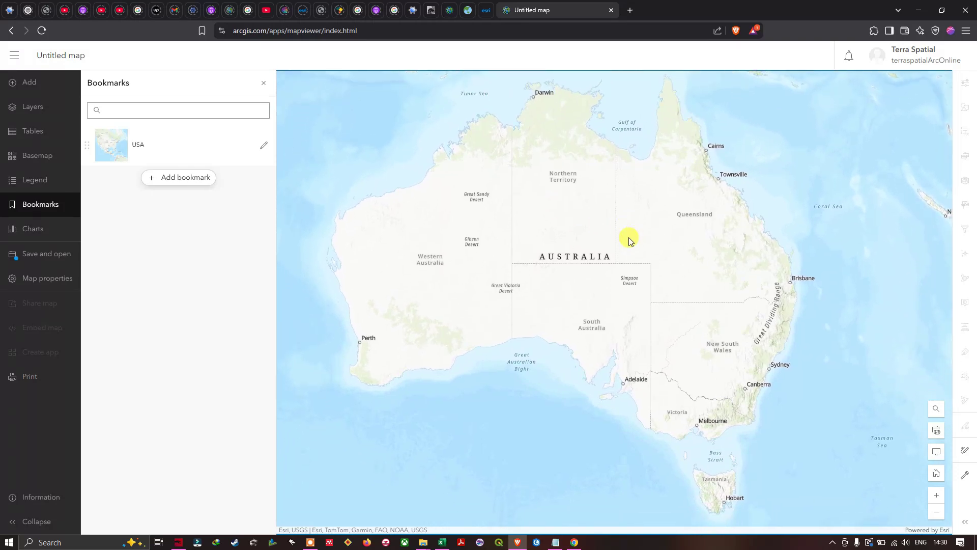
{"action": "left_click", "coordinate": [192, 179]}
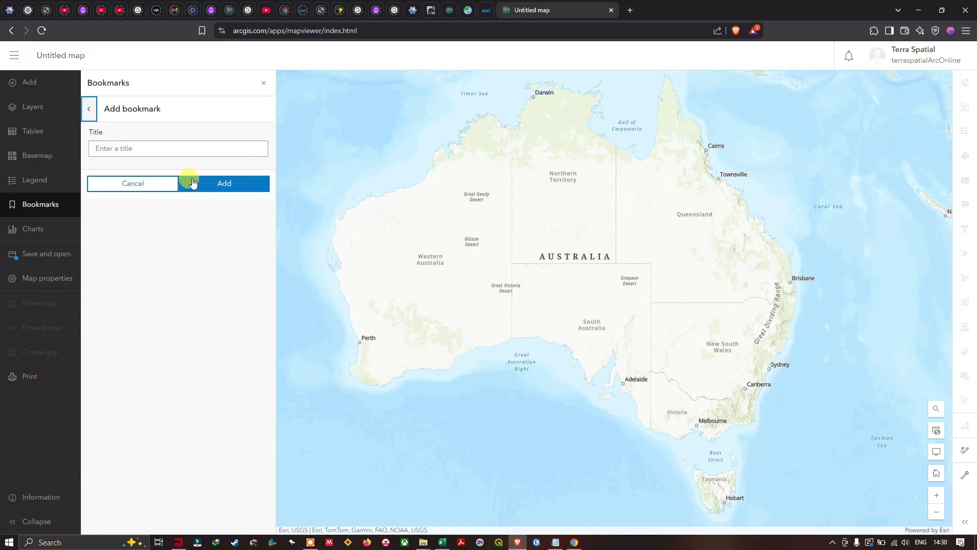
{"action": "left_click", "coordinate": [130, 148]}
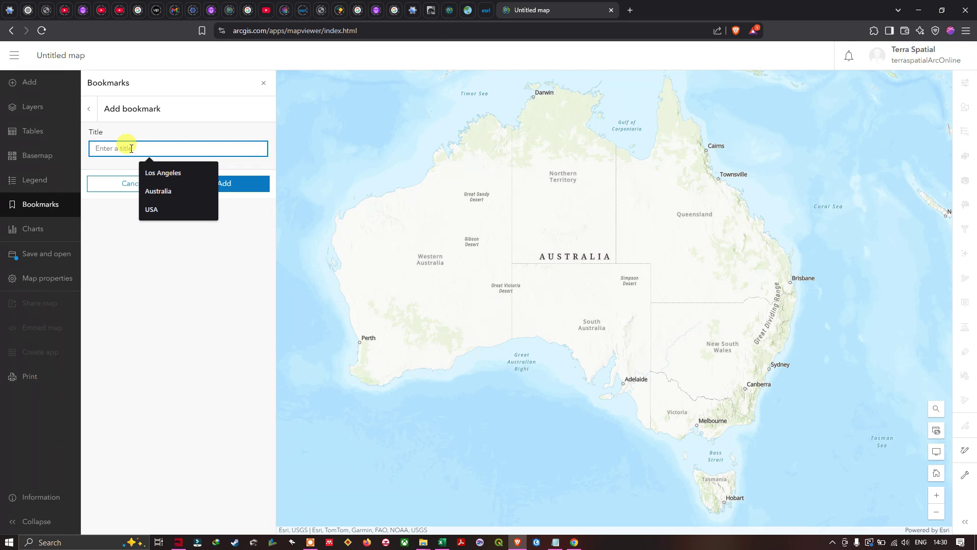
{"action": "left_click", "coordinate": [158, 191]}
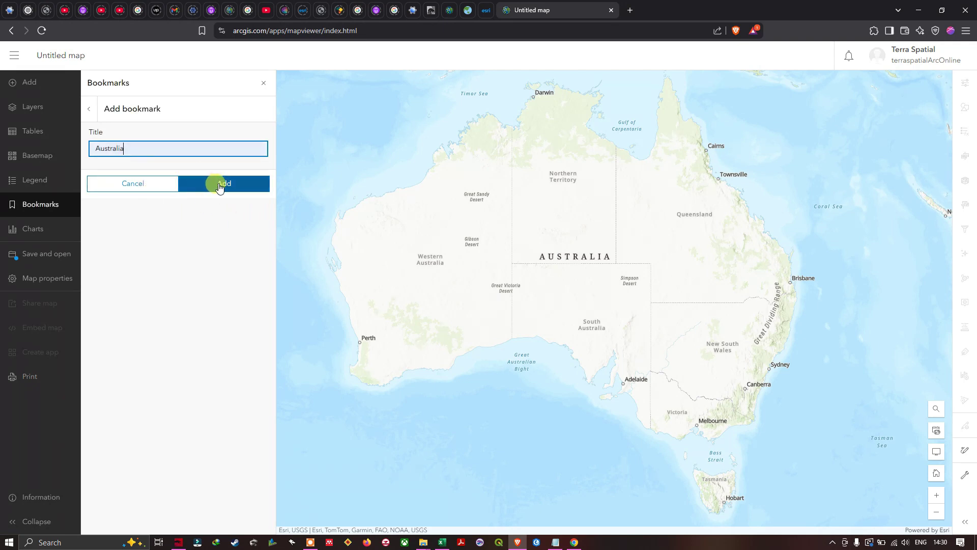
{"action": "left_click", "coordinate": [236, 187]}
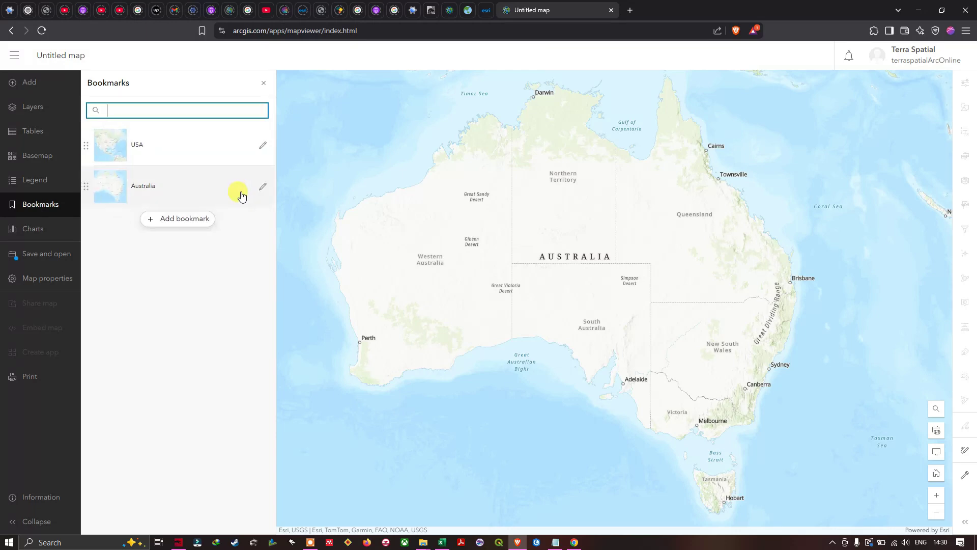
Step: Frame the map on India and add a bookmark titled India for that extent
{"action": "scroll", "coordinate": [436, 260], "scroll_direction": "down", "scroll_amount": 5}
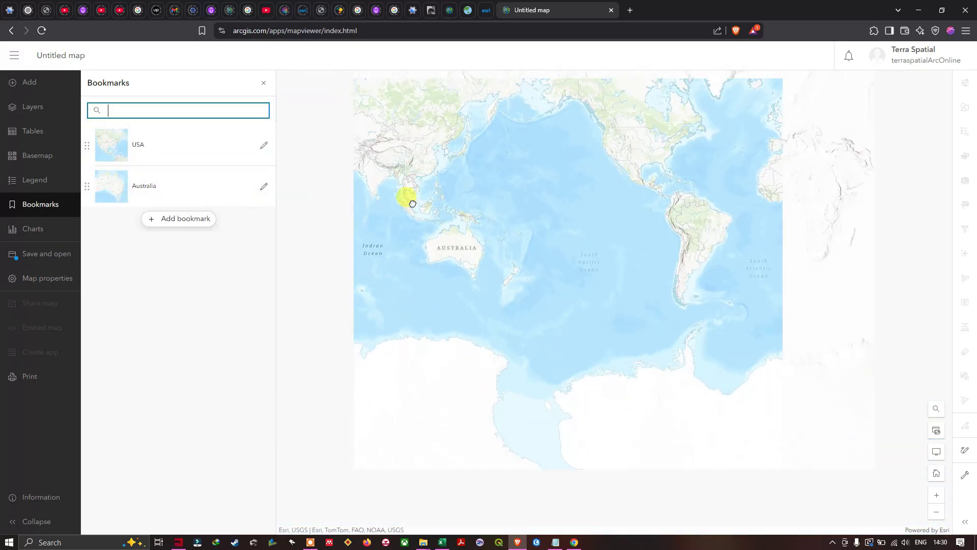
{"action": "left_click_drag", "start_coordinate": [413, 203], "coordinate": [484, 271]}
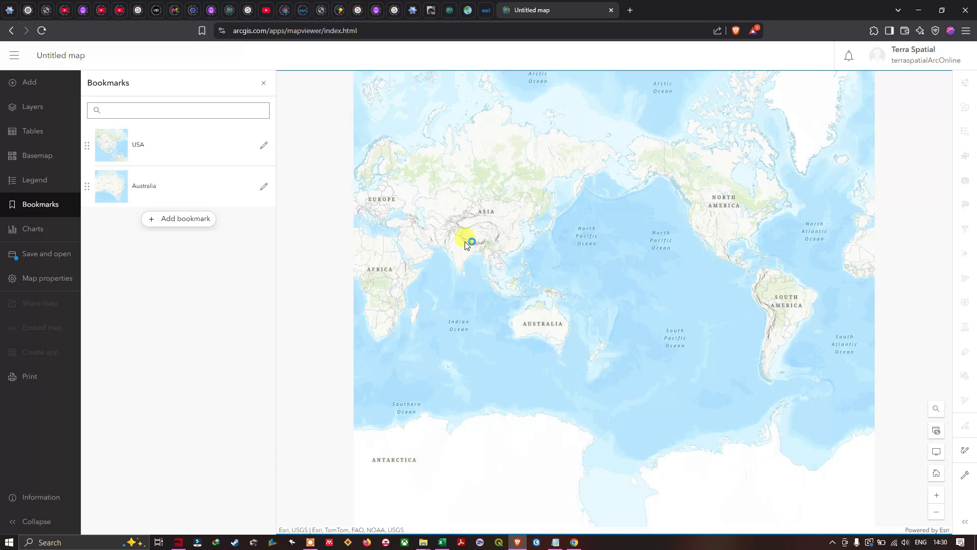
{"action": "scroll", "coordinate": [466, 244], "scroll_direction": "up", "scroll_amount": 3}
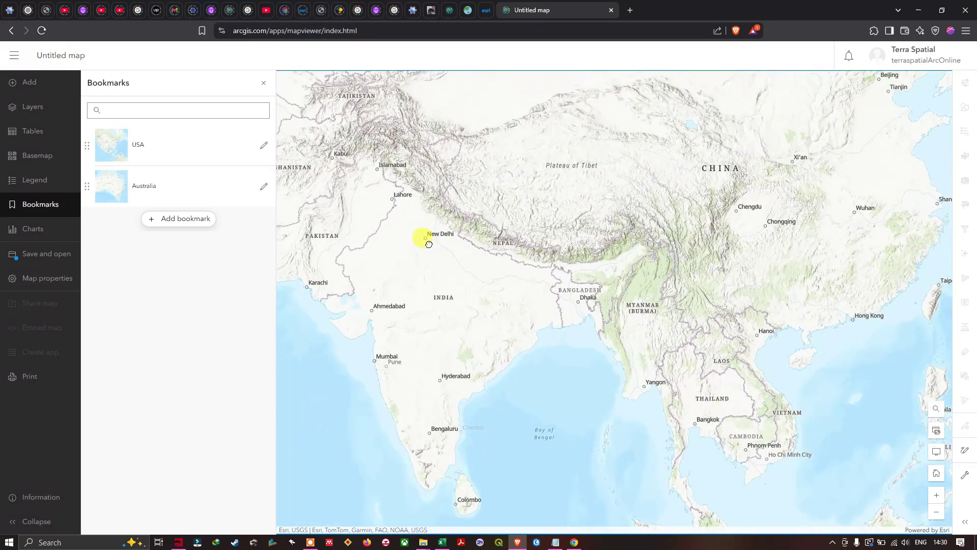
{"action": "left_click_drag", "start_coordinate": [429, 244], "coordinate": [556, 245]}
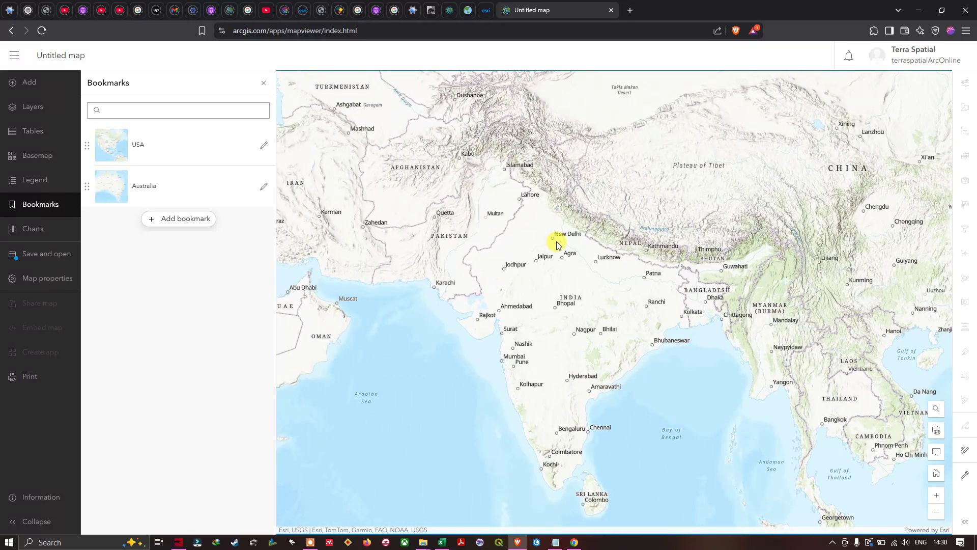
{"action": "left_click", "coordinate": [193, 221]}
{"action": "left_click", "coordinate": [150, 148]}
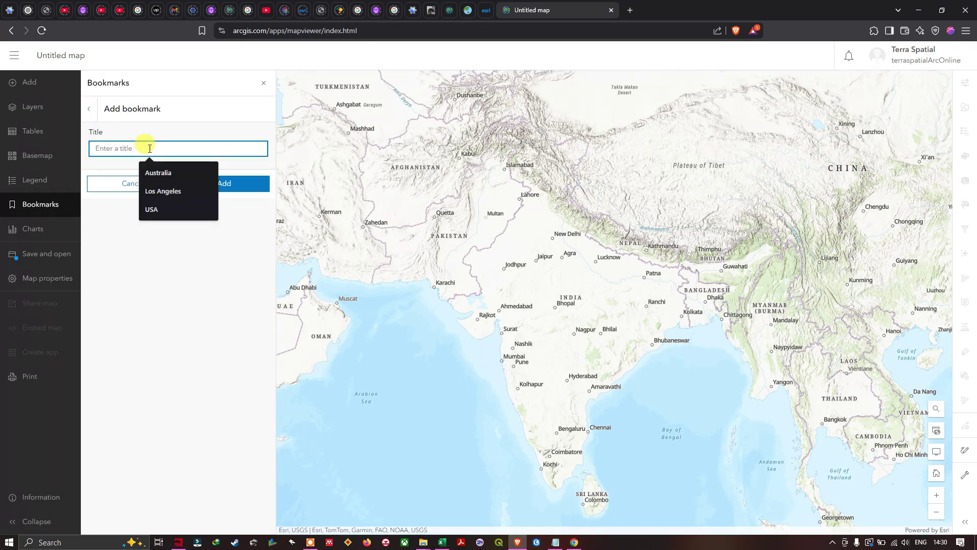
{"action": "type", "text": "India"}
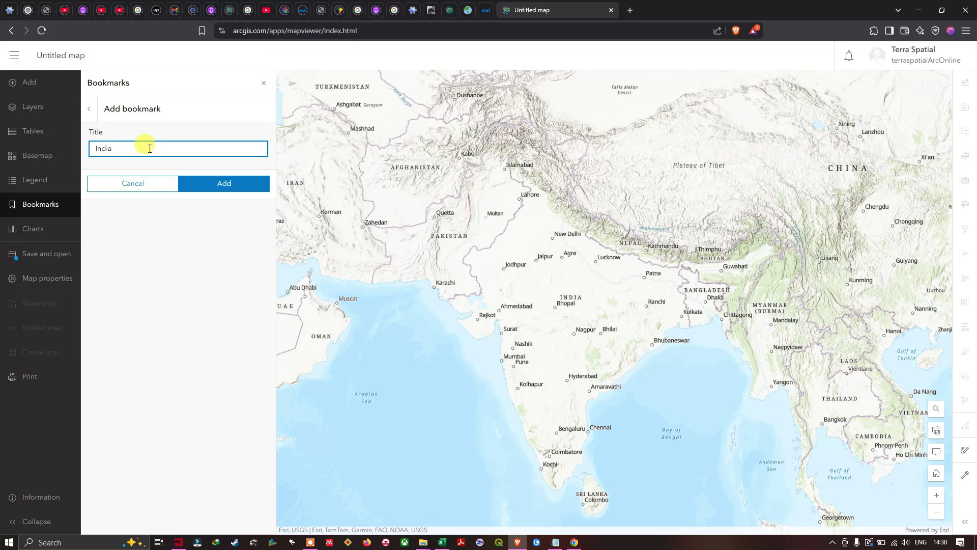
{"action": "left_click", "coordinate": [201, 182]}
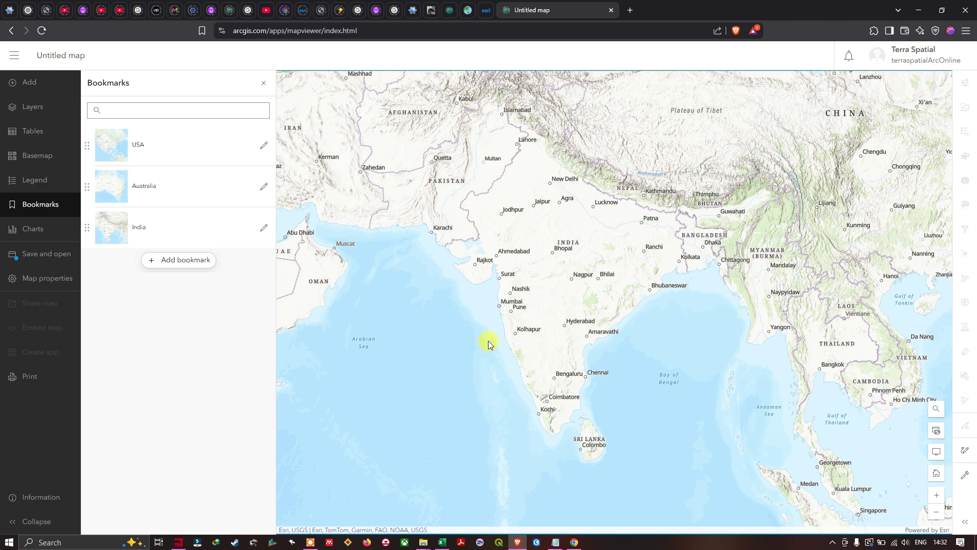
Step: Frame the map on the African continent and add a bookmark titled Africa for that extent
{"action": "left_click_drag", "start_coordinate": [461, 305], "coordinate": [564, 289]}
{"action": "scroll", "coordinate": [390, 279], "scroll_direction": "down", "scroll_amount": 1}
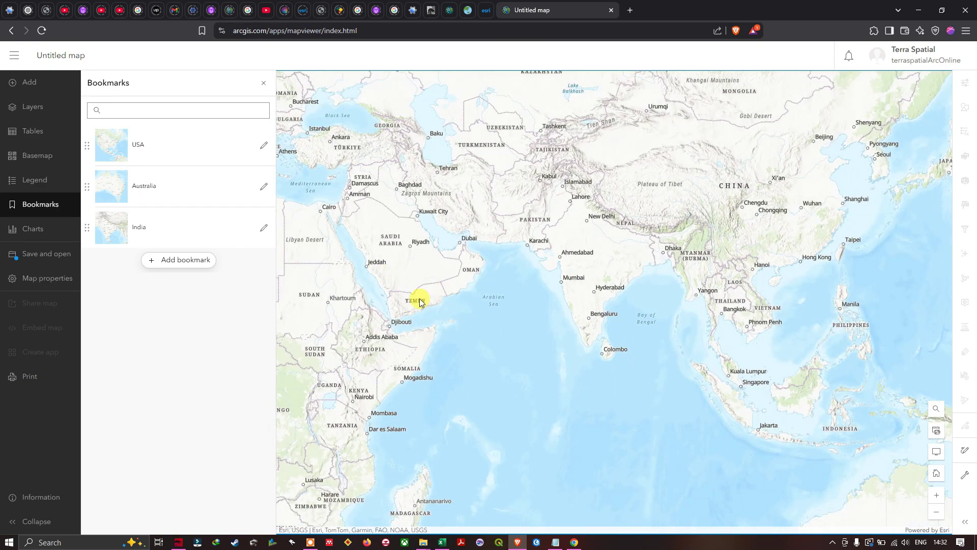
{"action": "scroll", "coordinate": [420, 302], "scroll_direction": "down", "scroll_amount": 1}
{"action": "left_click_drag", "start_coordinate": [415, 290], "coordinate": [646, 266]}
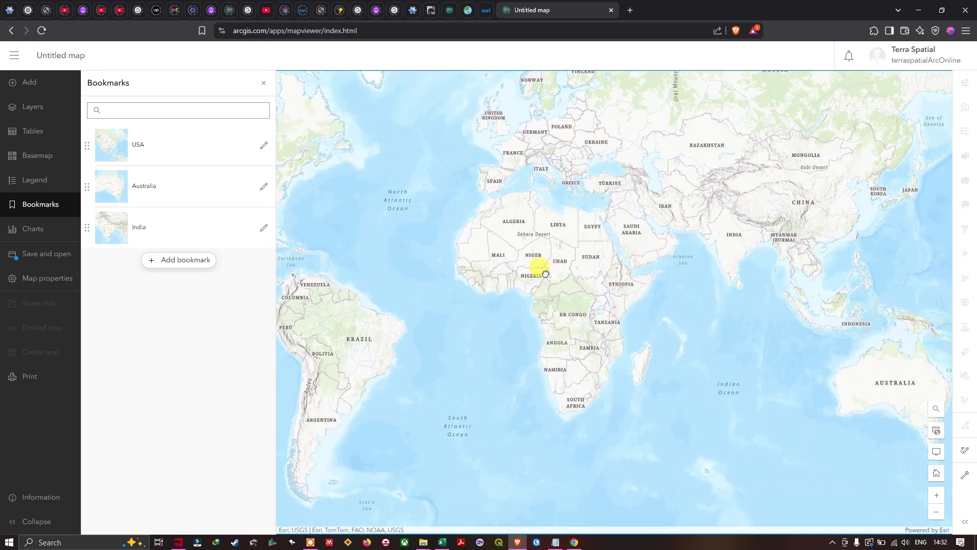
{"action": "scroll", "coordinate": [546, 274], "scroll_direction": "up", "scroll_amount": 1}
{"action": "mouse_move", "coordinate": [576, 290]}
{"action": "left_mouse_down"}
{"action": "mouse_move", "coordinate": [570, 265]}
{"action": "mouse_move", "coordinate": [581, 282]}
{"action": "left_mouse_up"}
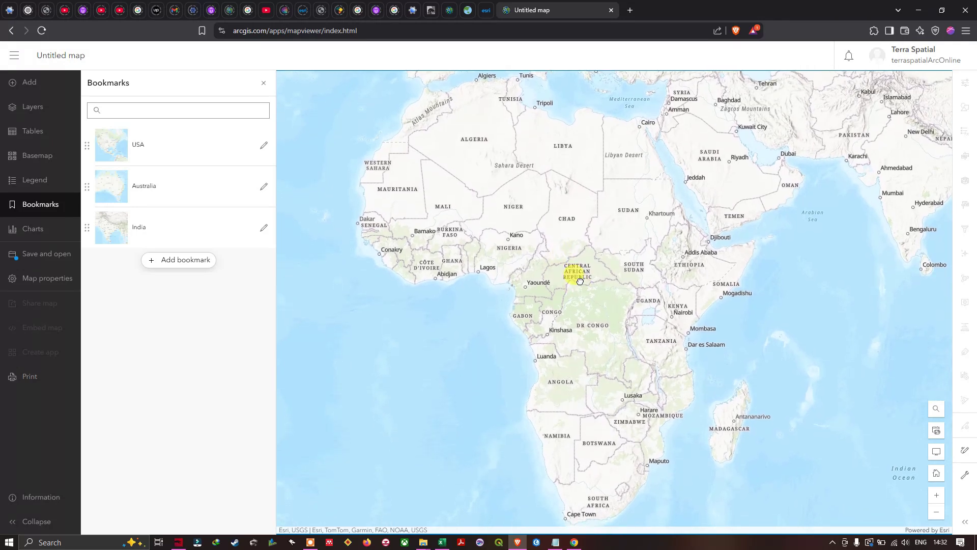
{"action": "left_click", "coordinate": [192, 266]}
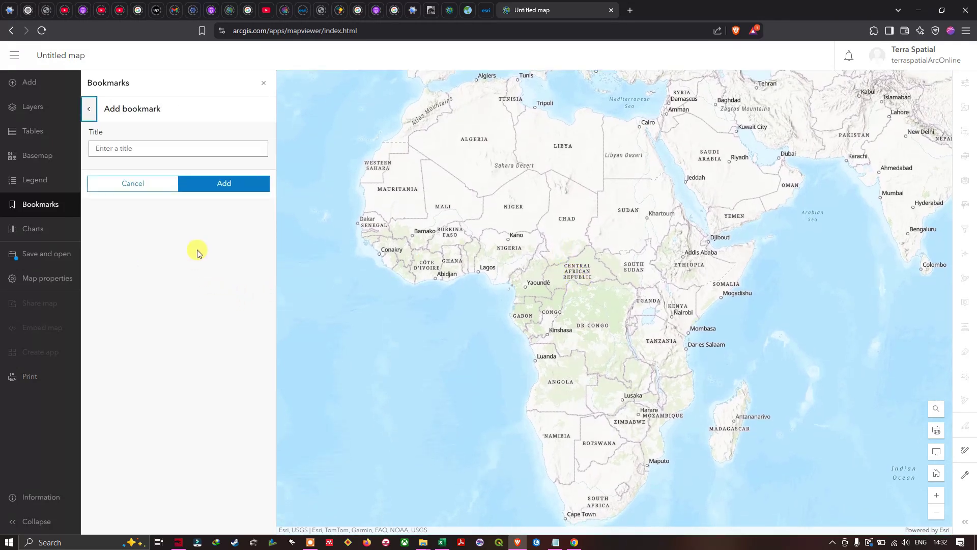
{"action": "left_click", "coordinate": [136, 149]}
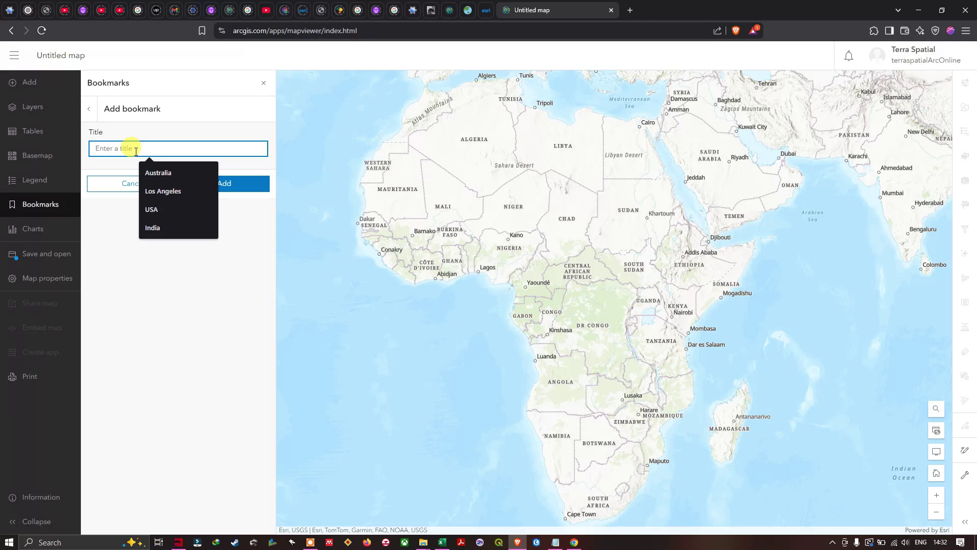
{"action": "type", "text": "Africa"}
{"action": "left_click", "coordinate": [217, 182]}
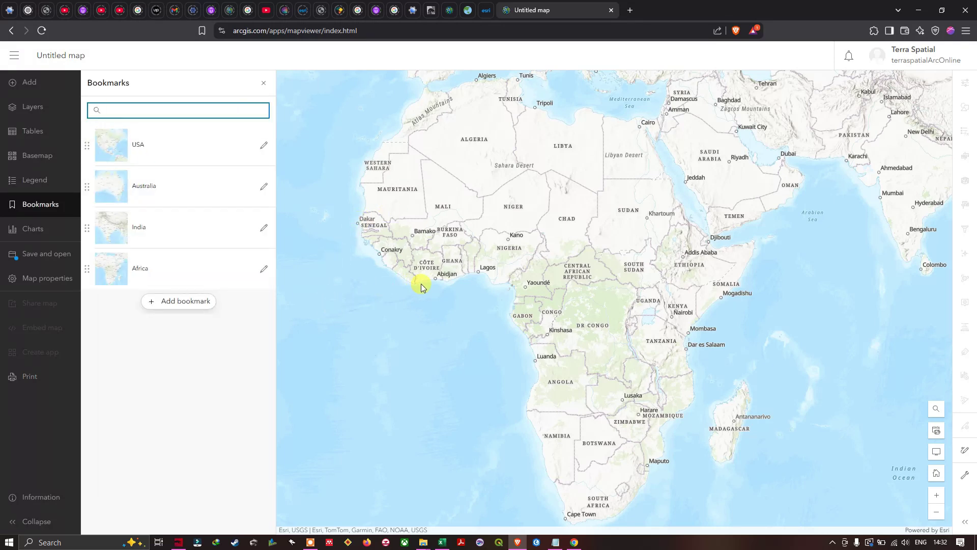
Step: Frame the map on Japan and add a bookmark titled Japan for that extent
{"action": "scroll", "coordinate": [420, 283], "scroll_direction": "down", "scroll_amount": 2}
{"action": "left_click_drag", "start_coordinate": [641, 253], "coordinate": [451, 255]}
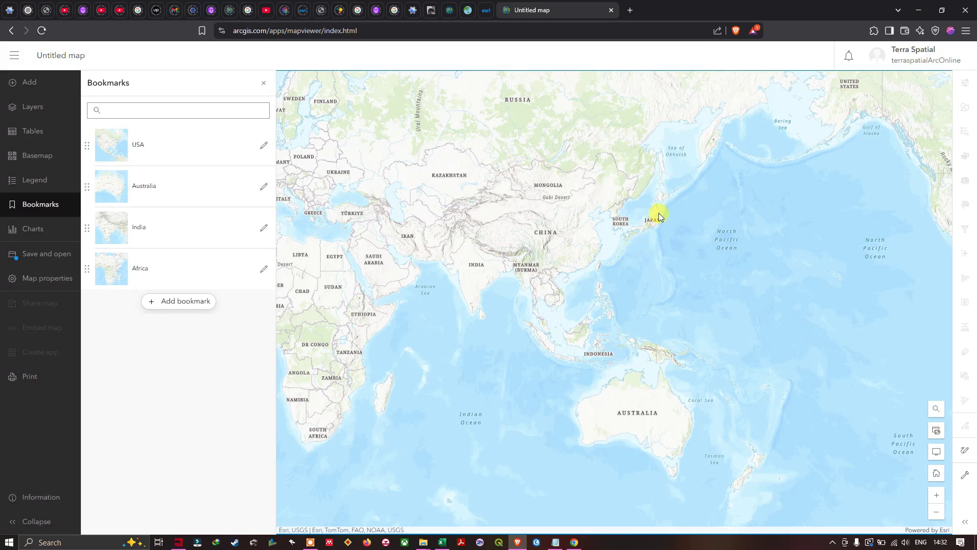
{"action": "scroll", "coordinate": [659, 213], "scroll_direction": "up", "scroll_amount": 4}
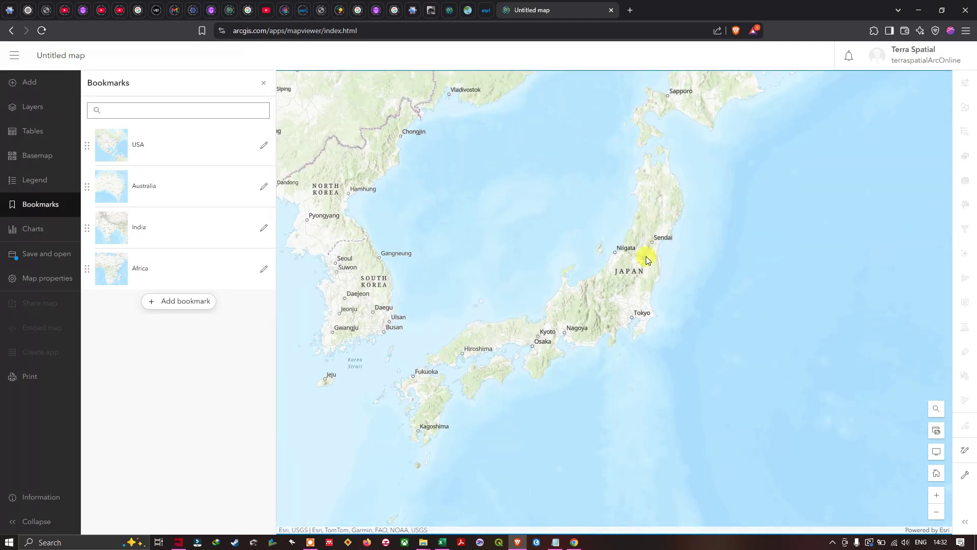
{"action": "left_click_drag", "start_coordinate": [642, 234], "coordinate": [651, 252]}
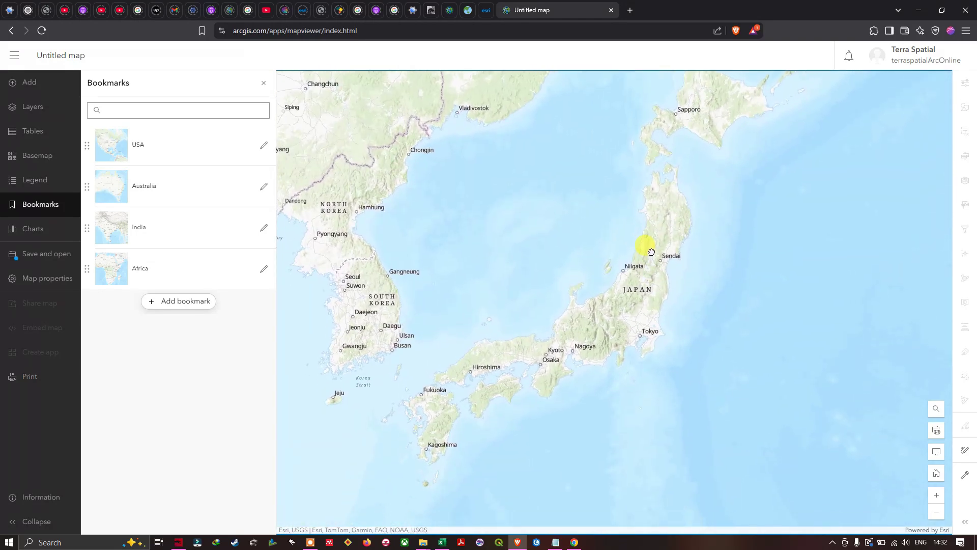
{"action": "left_click", "coordinate": [179, 302]}
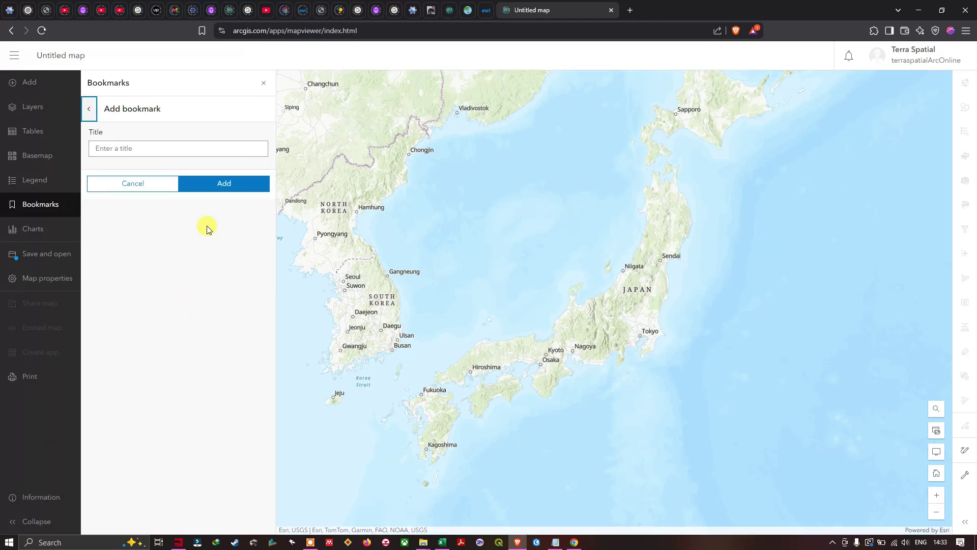
{"action": "left_click", "coordinate": [148, 149]}
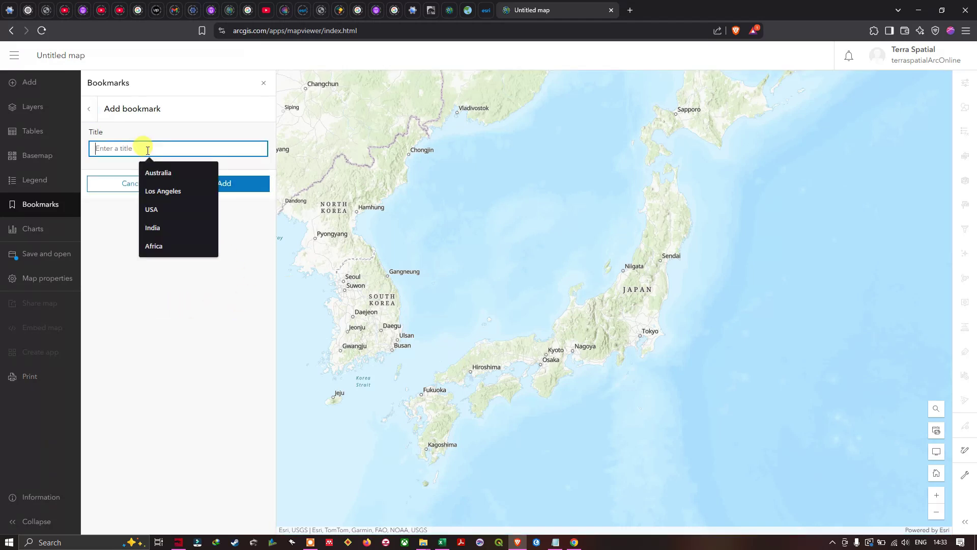
{"action": "type", "text": "Japan"}
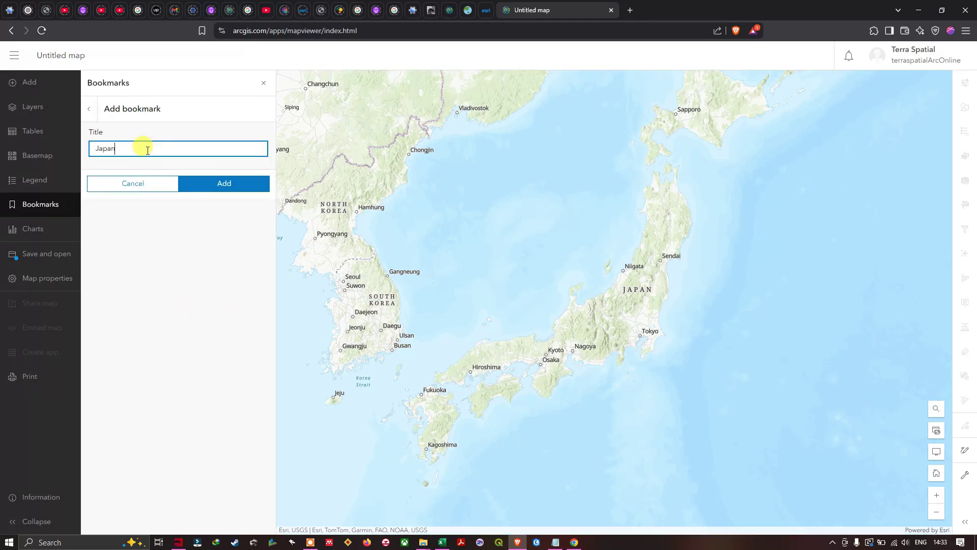
{"action": "left_click", "coordinate": [232, 183]}
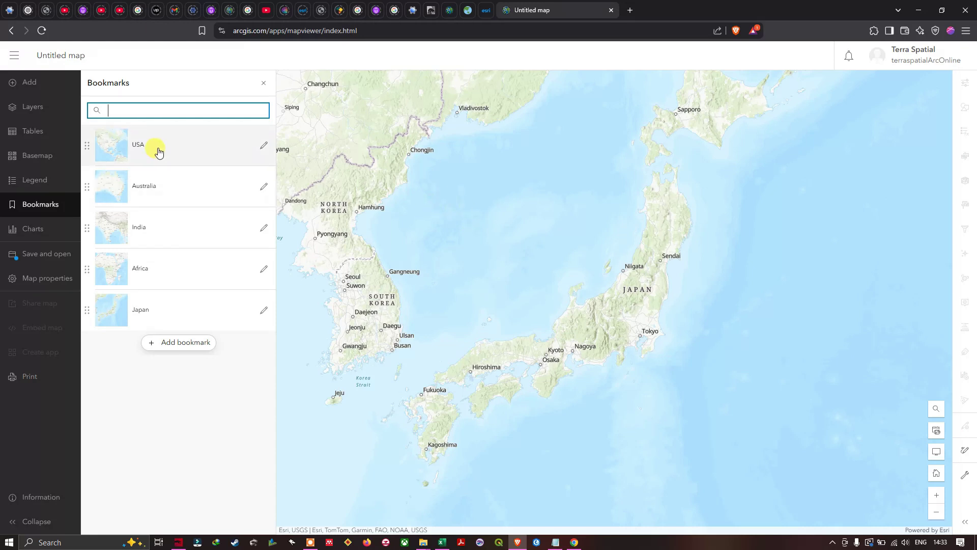
Step: View the saved bookmarks on the map one after another: USA, Australia, India, Africa and Japan
{"action": "left_click", "coordinate": [178, 154]}
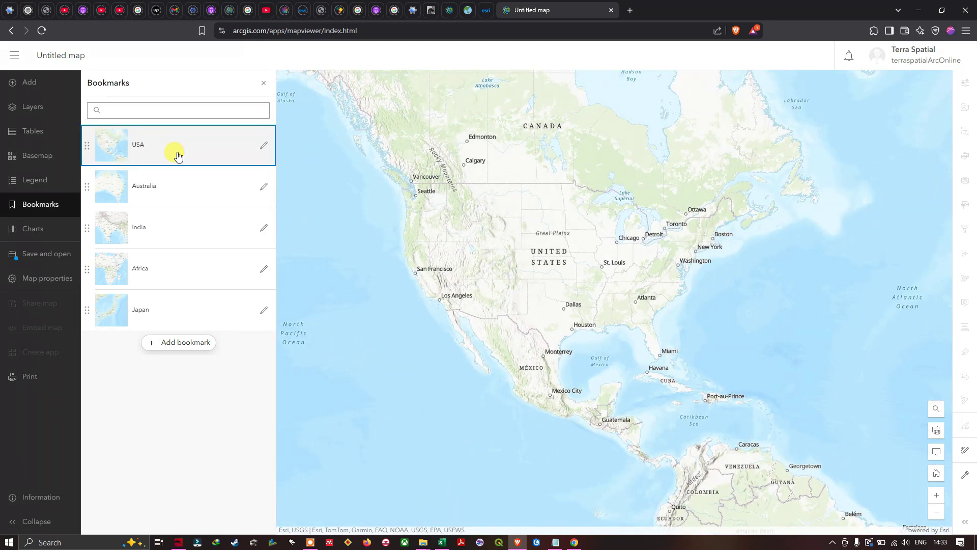
{"action": "left_click", "coordinate": [177, 193]}
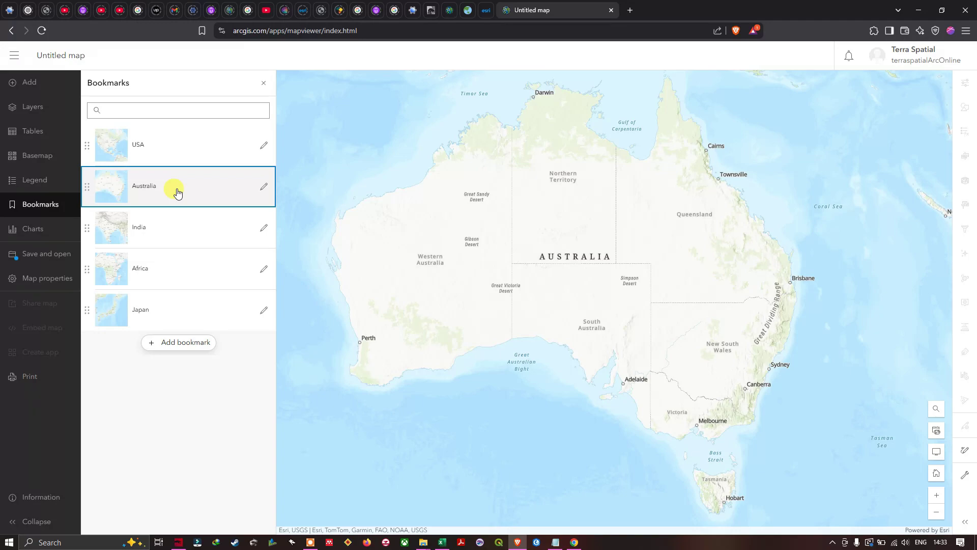
{"action": "left_click", "coordinate": [178, 228]}
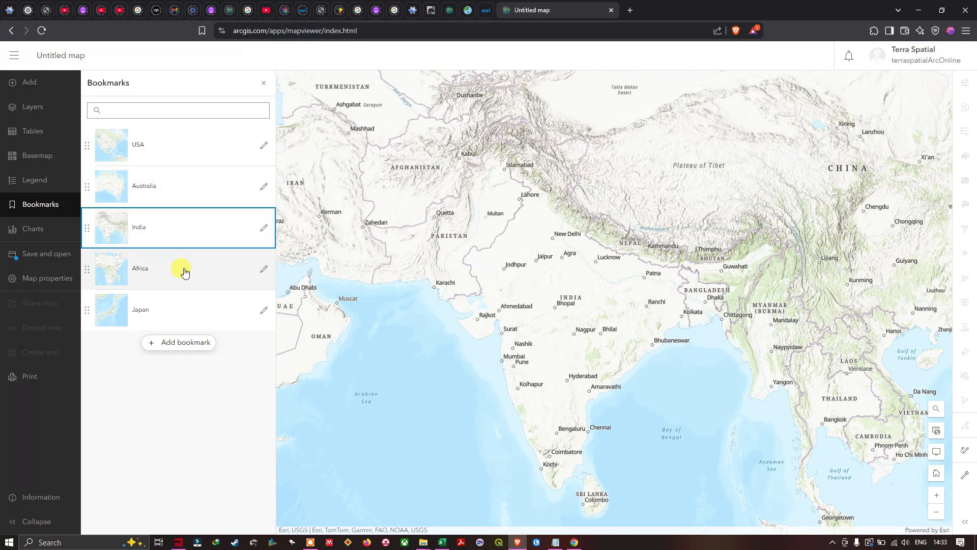
{"action": "left_click", "coordinate": [185, 273]}
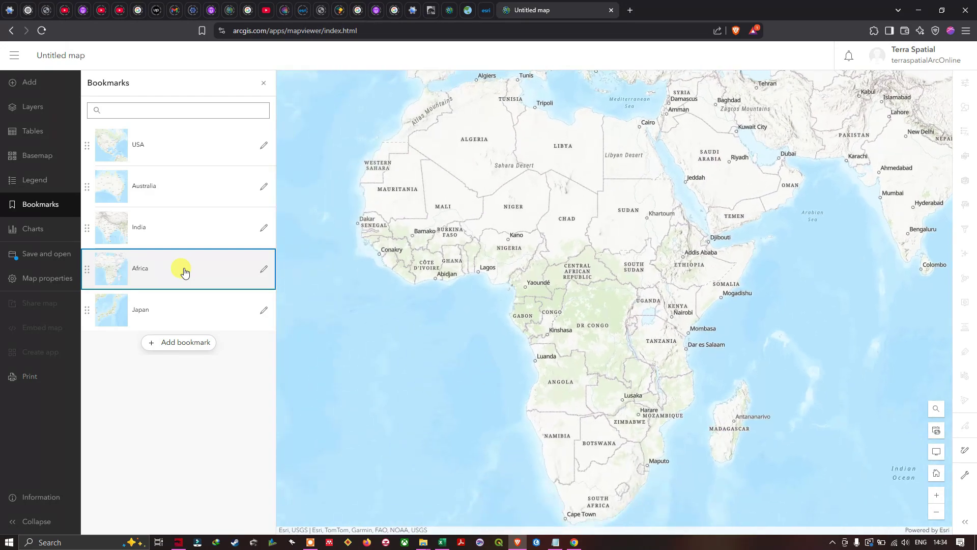
{"action": "left_click", "coordinate": [185, 304]}
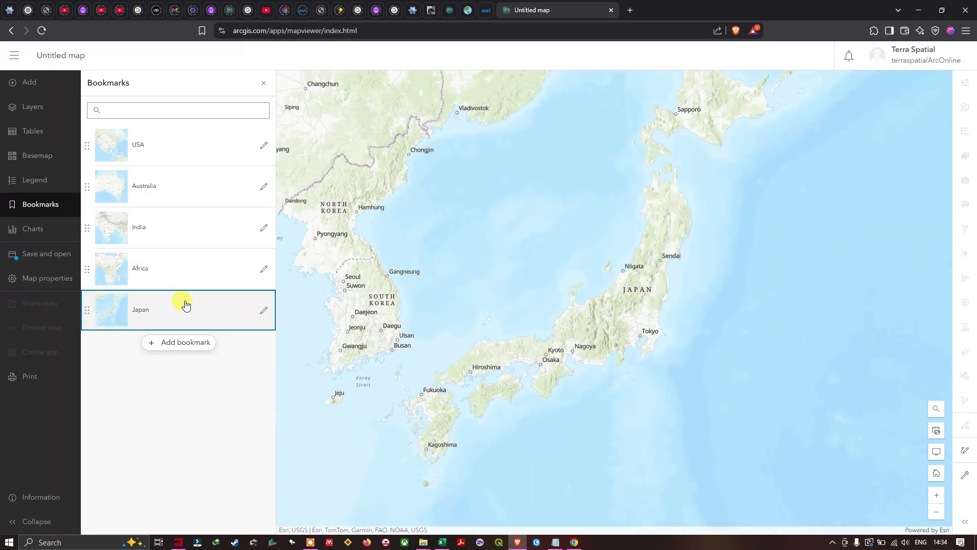